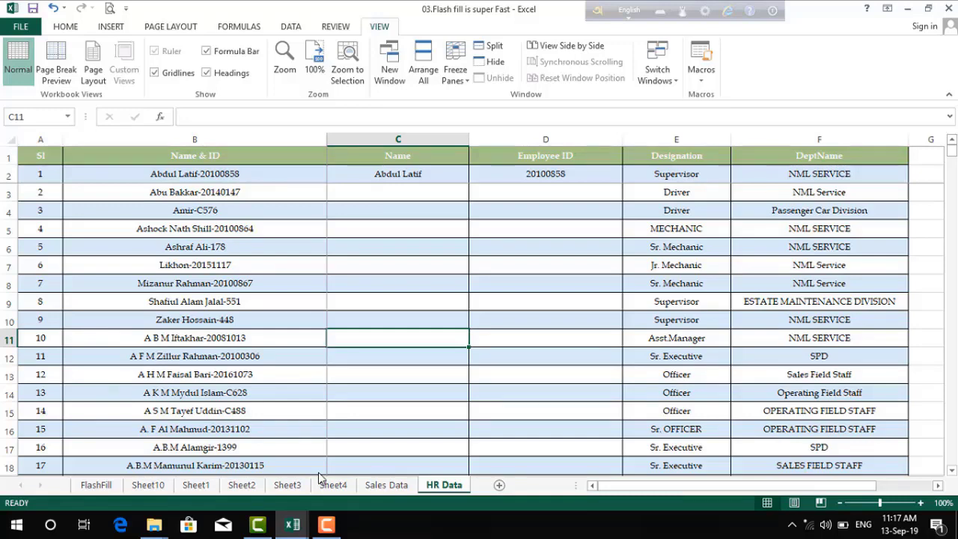
Step: Flash Fill the Name column from C3 and the Employee ID column from D3 with Ctrl+E
left_click(405, 192)
key("ctrl+e")
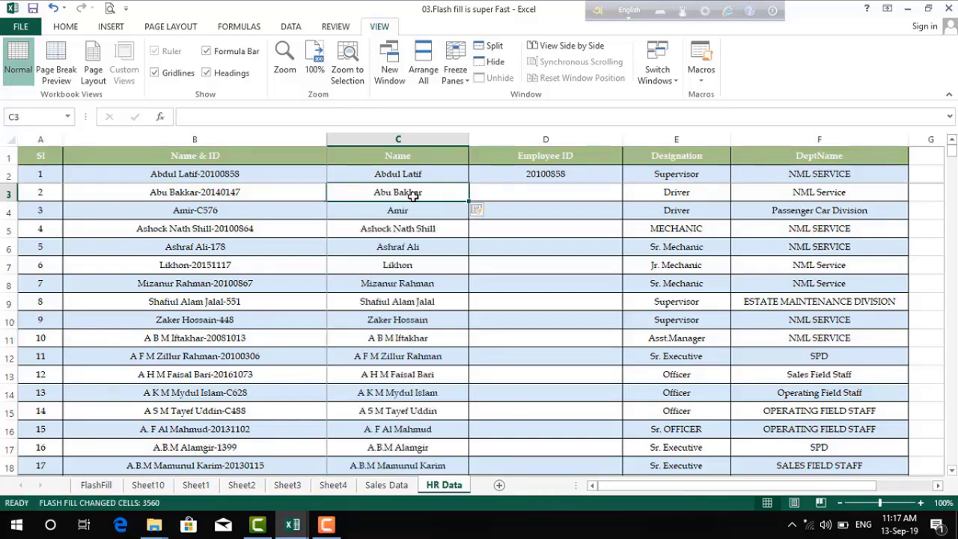
left_click(576, 194)
key("ctrl+e")
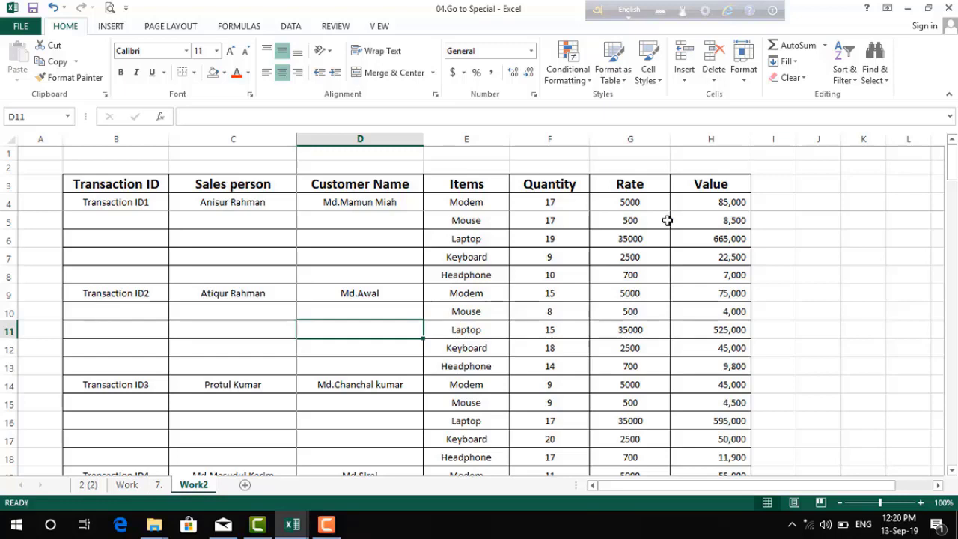
Step: Select all blank cells in the transaction table via Go To Special and fill them orange
key("ctrl+a")
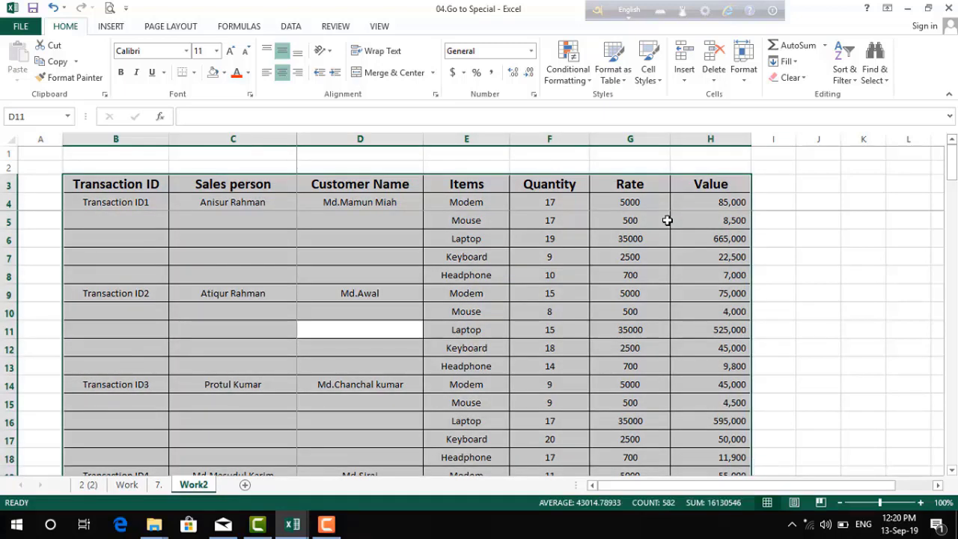
key("ctrl+g")
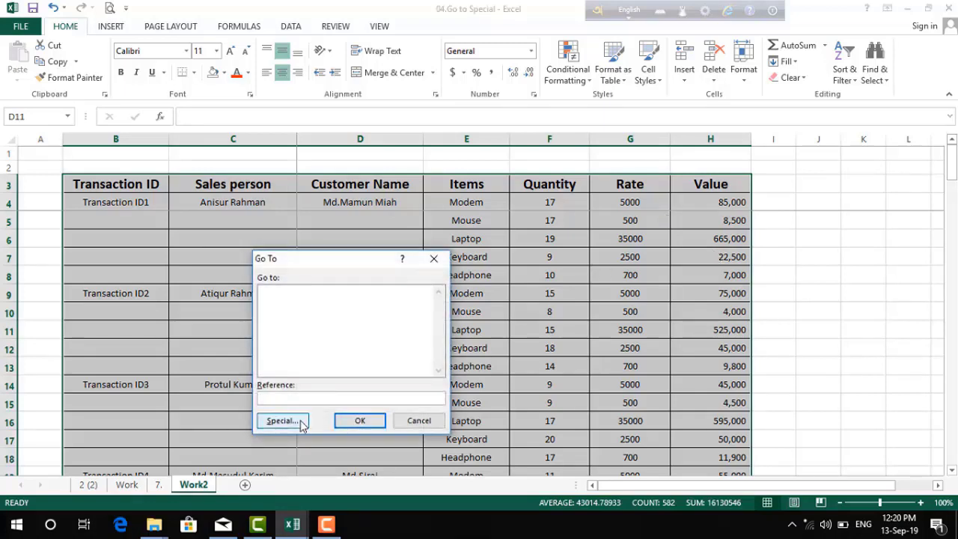
left_click(295, 422)
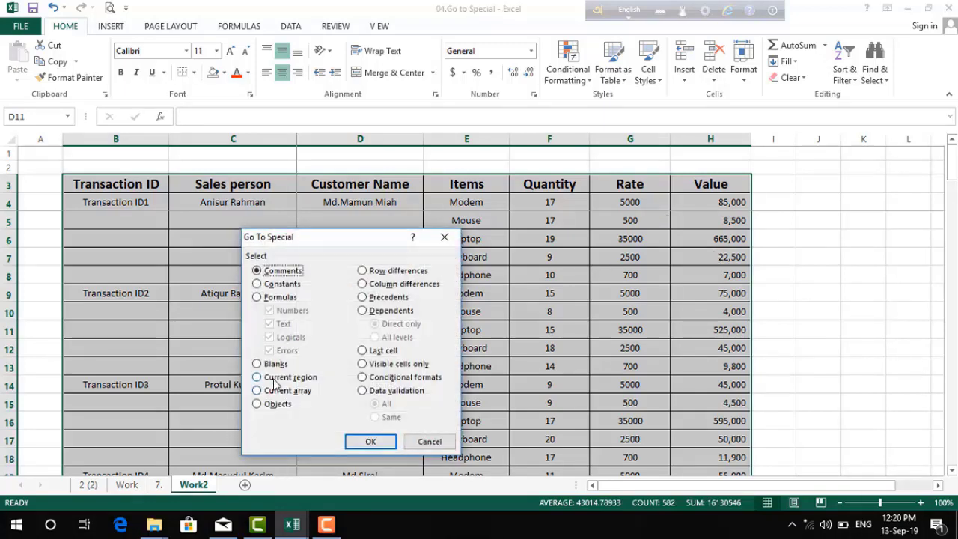
left_click(265, 365)
left_click(375, 443)
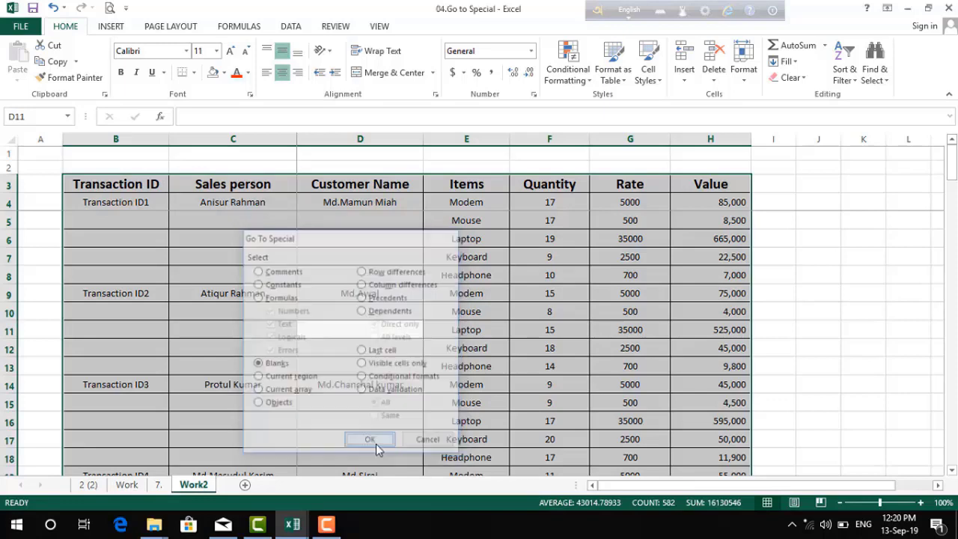
left_click(223, 75)
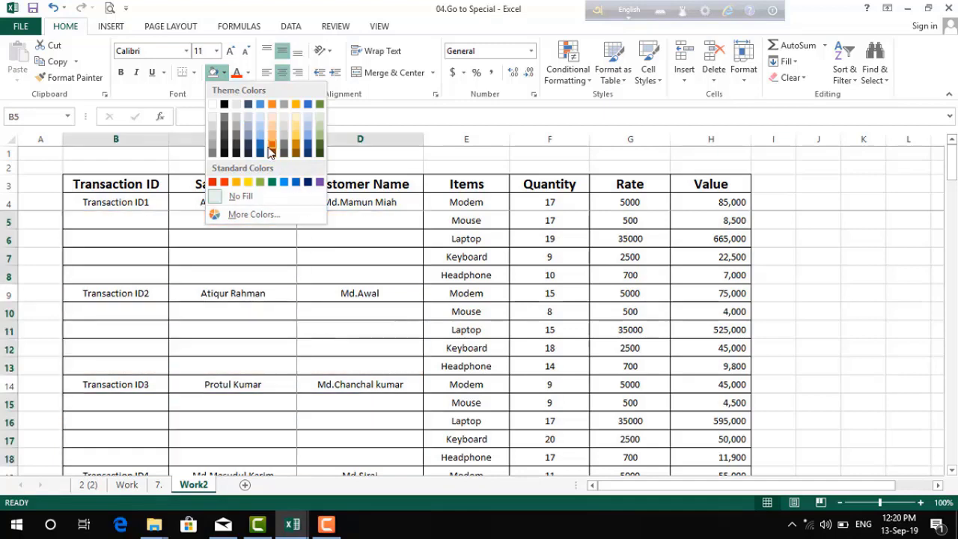
left_click(271, 140)
left_click(340, 248)
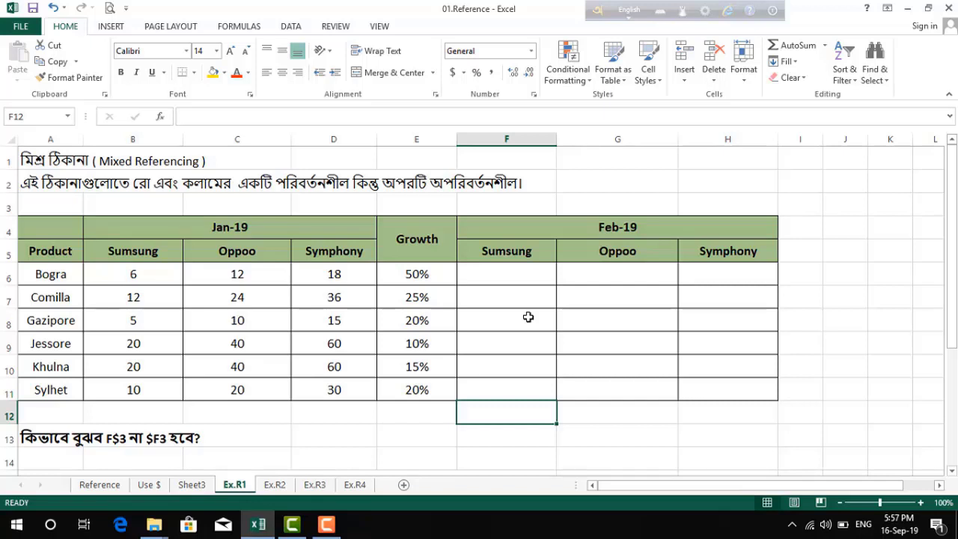
Step: Enter the growth formula =B6+(B6*$E6) in F6
left_click(503, 275)
type("=")
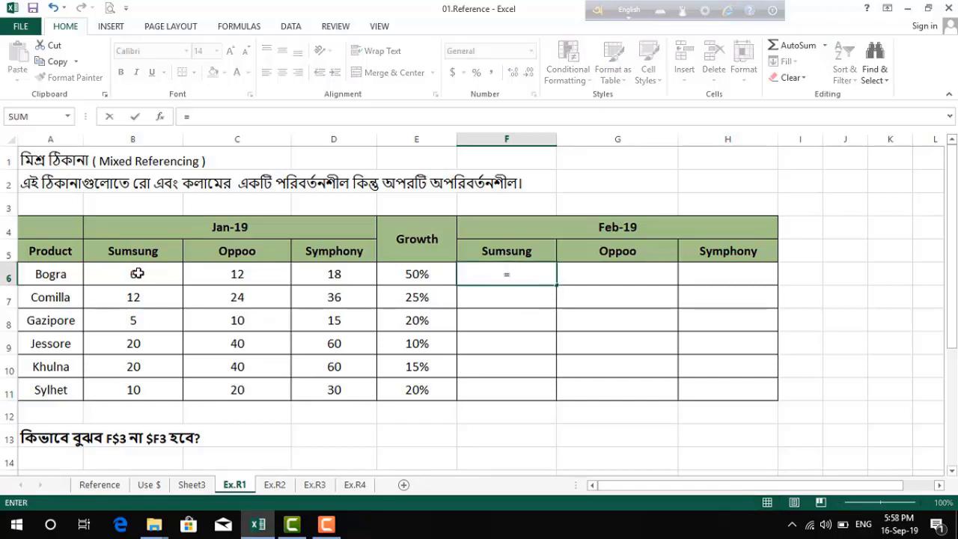
left_click(137, 274)
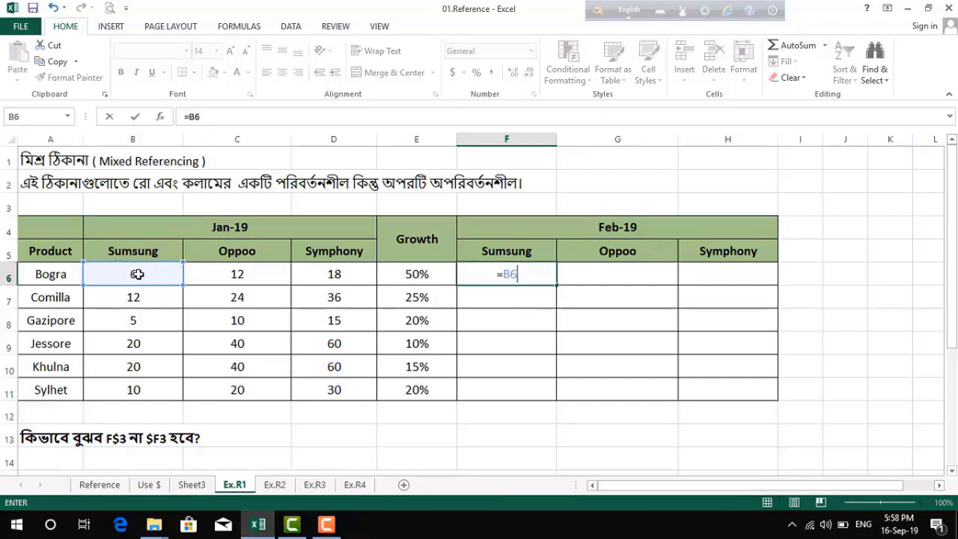
type("+(")
left_click(137, 275)
type("*")
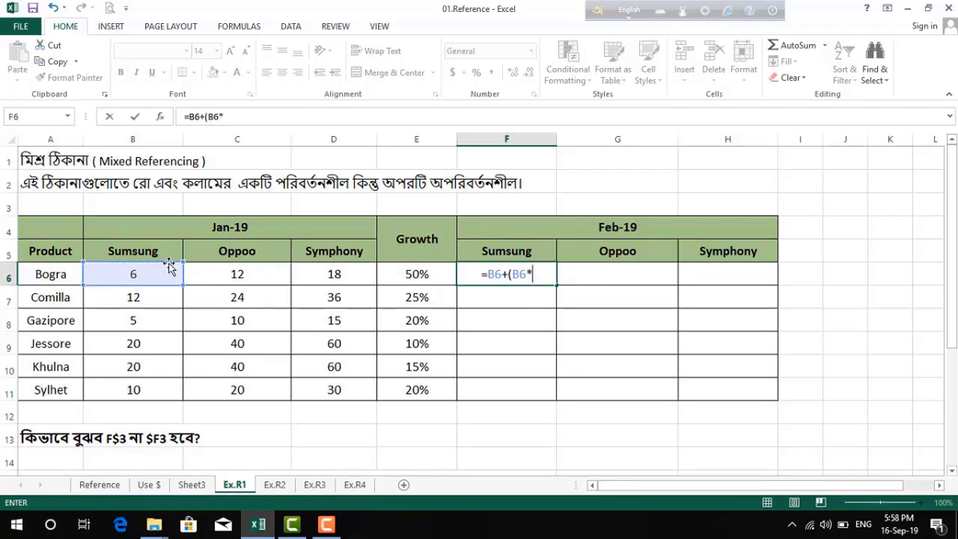
left_click(429, 274)
key("F4")
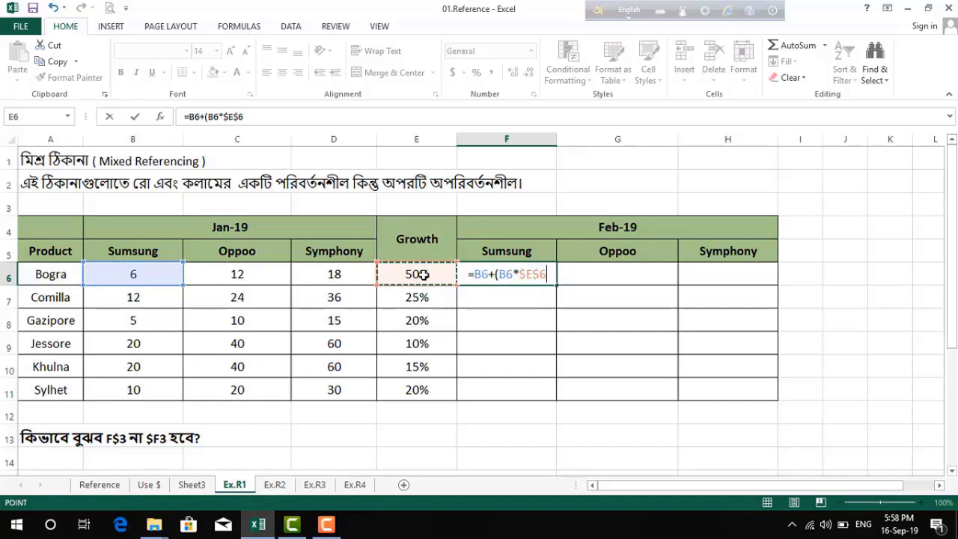
key("F4")
key("F4")
type(")")
key("Return")
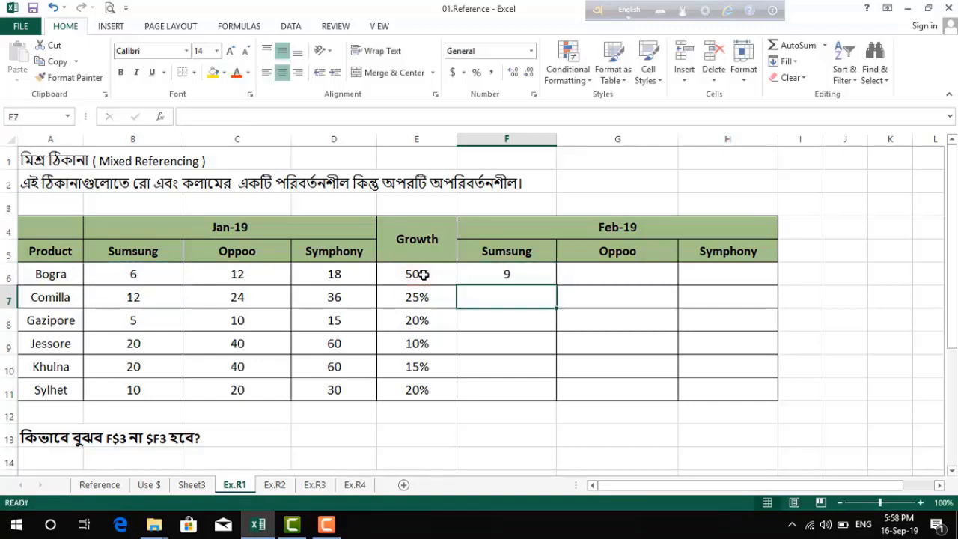
Step: Fill the formula across F6:H11 with Ctrl+Enter, then select the Total column K5:K15
left_click_drag(517, 271, 731, 390)
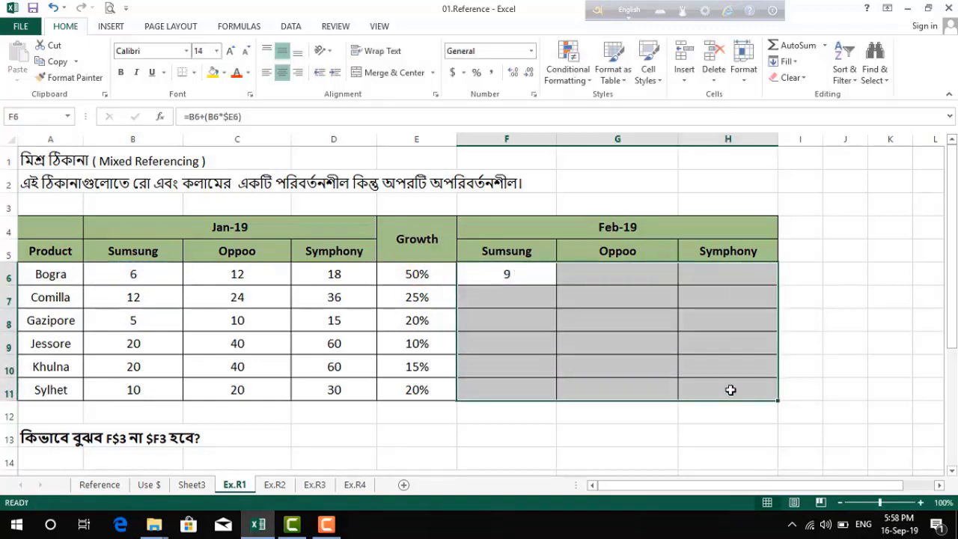
key("F2")
key("ctrl+Return")
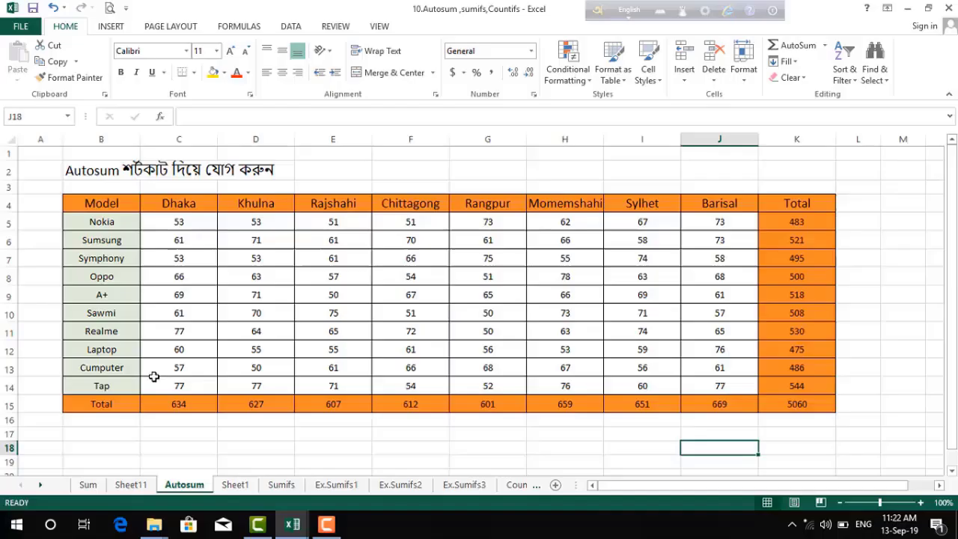
left_click(798, 222)
left_click_drag(798, 222, 798, 404)
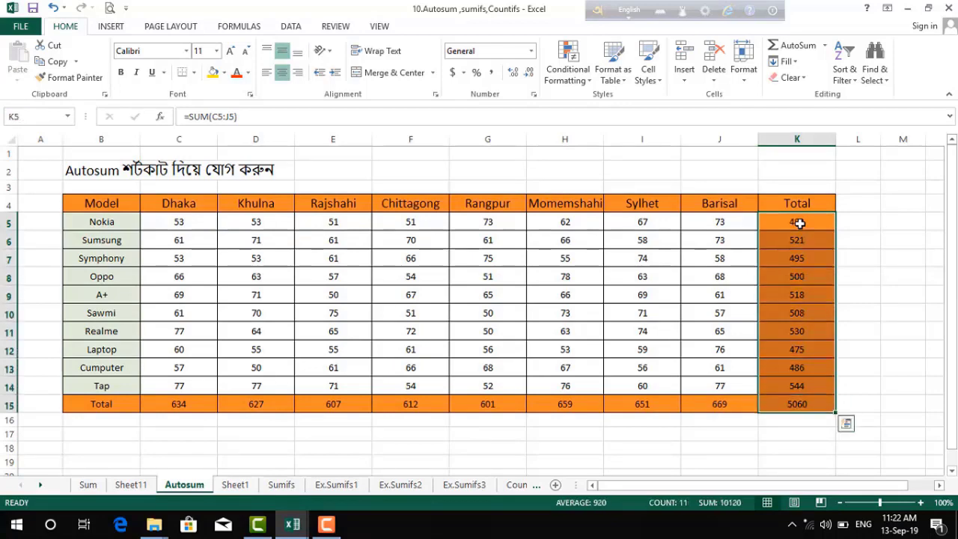
Step: Clear the existing totals in column K and row 15
key("Delete")
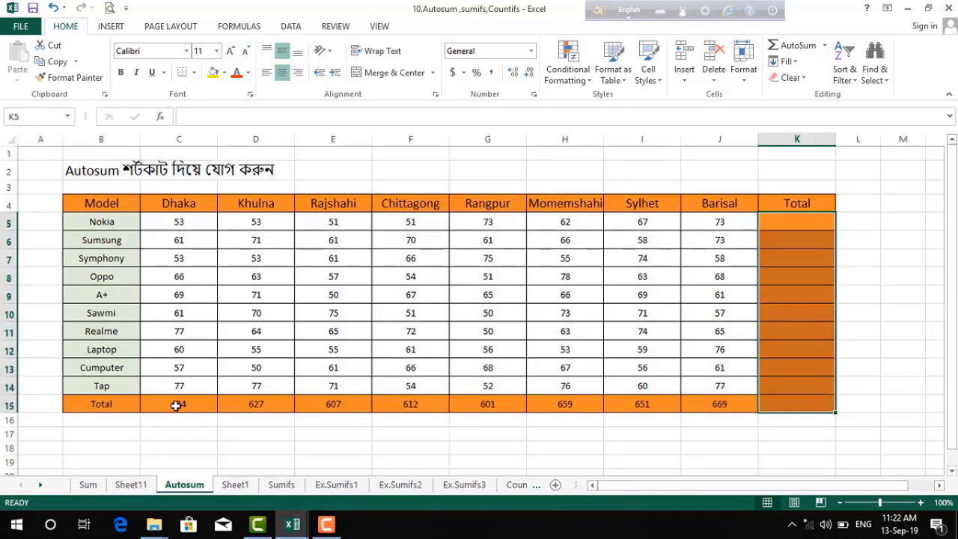
left_click(175, 405)
key("shift+Right")
key("shift+Right")
key("shift+Right")
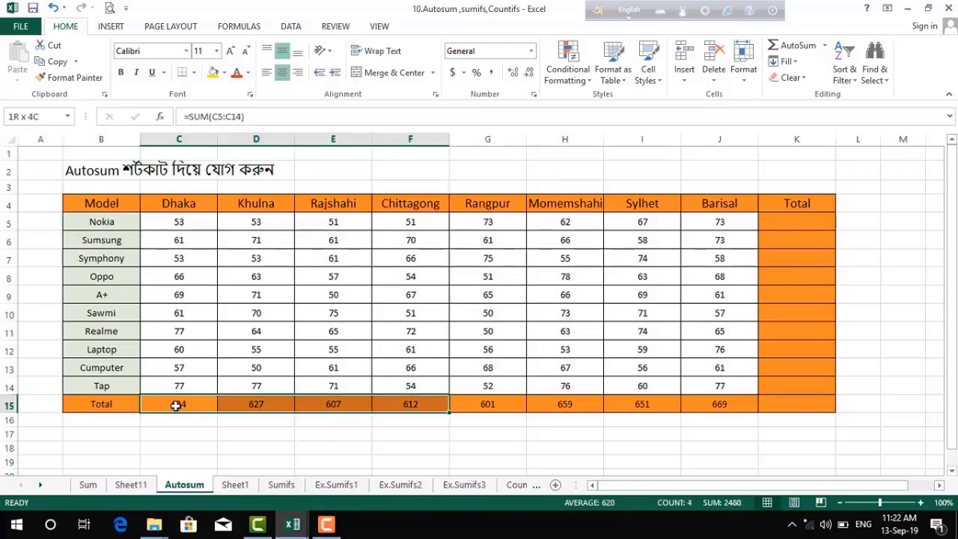
key("shift+Right")
key("shift+Right")
key("shift+Right")
key("shift+Right")
key("shift+Right")
key("Delete")
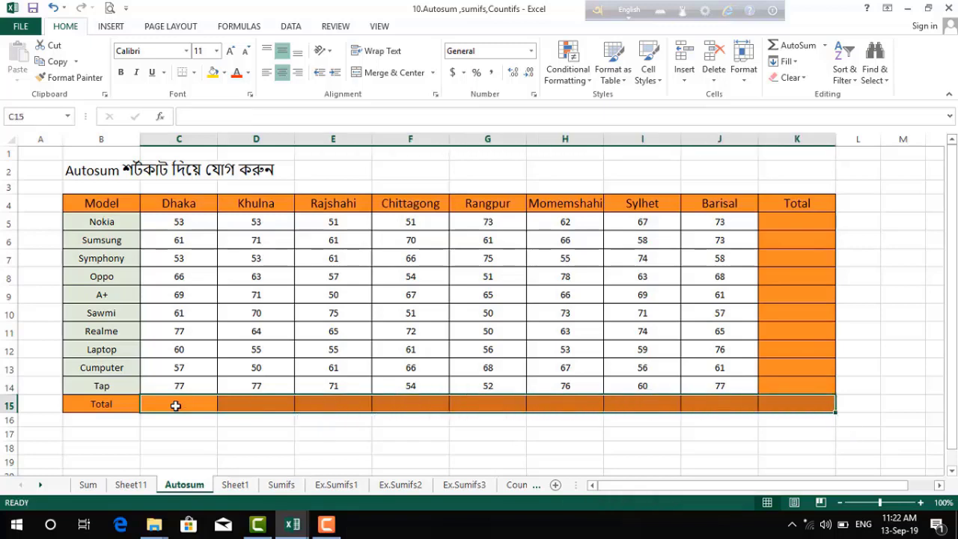
Step: Select the whole sales table and AutoSum all row and column totals, giving 5060
left_click(155, 243)
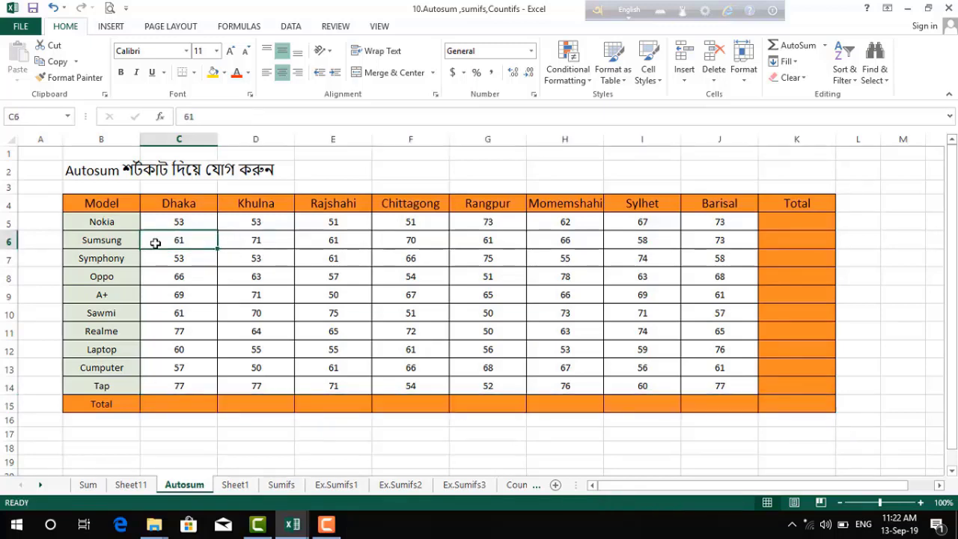
key("ctrl+a")
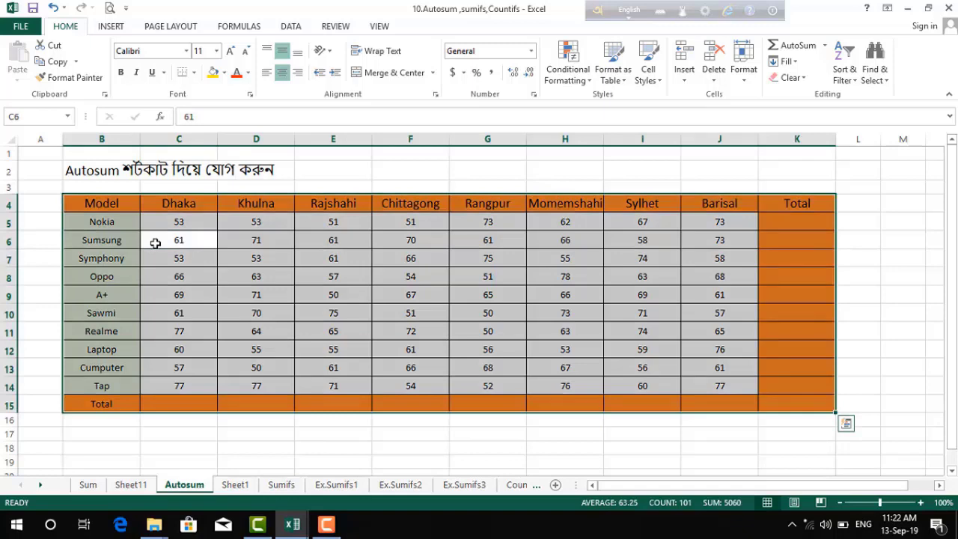
key("alt+equal")
key("Return")
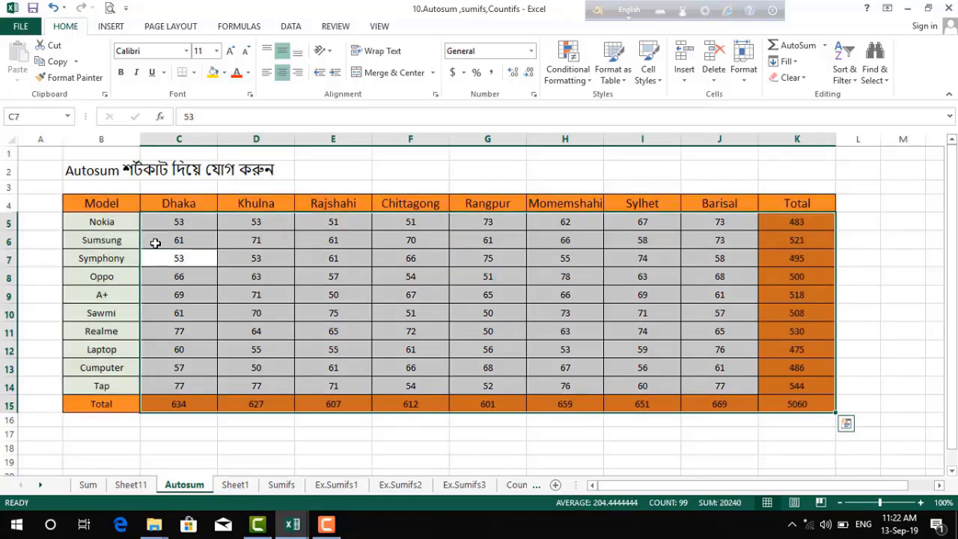